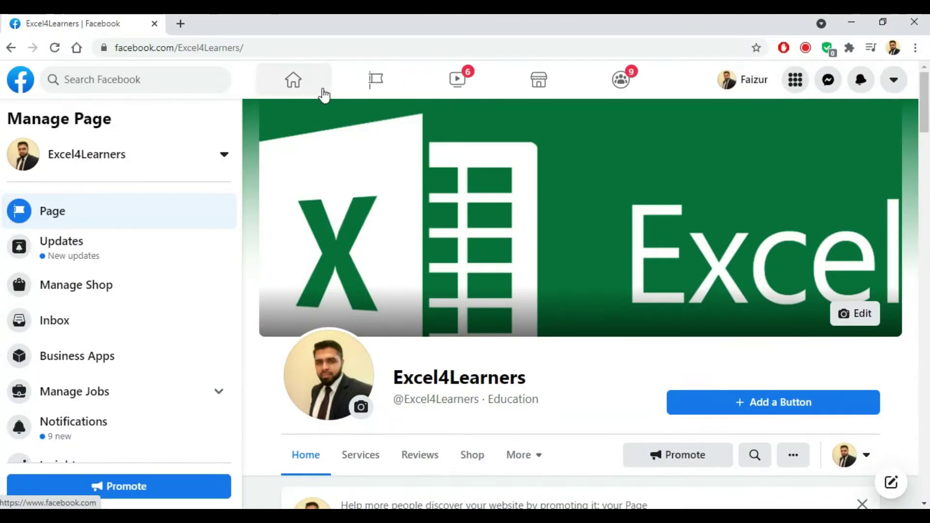
Copy the Excel4Learners Facebook page address from the browser into the blank Word document as a link, followed by two new lines.
click(277, 45)
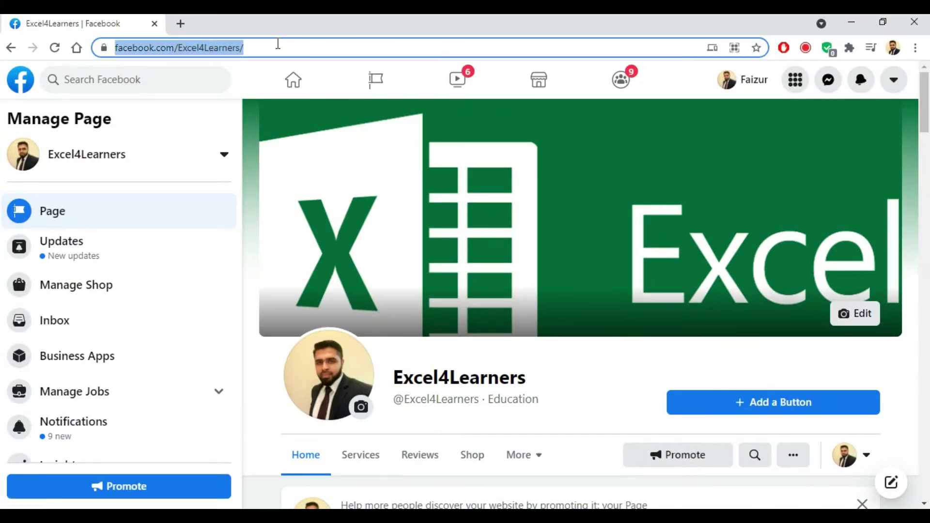
right_click(228, 45)
click(303, 143)
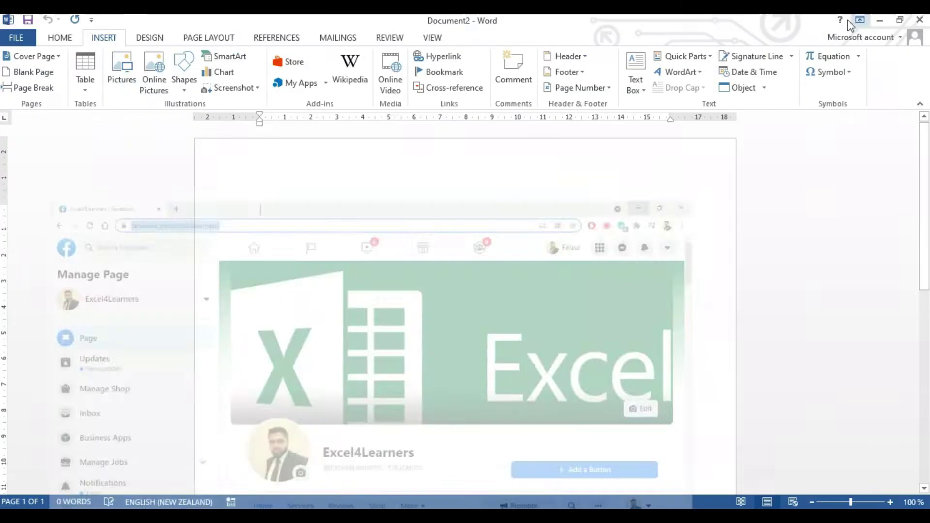
right_click(296, 221)
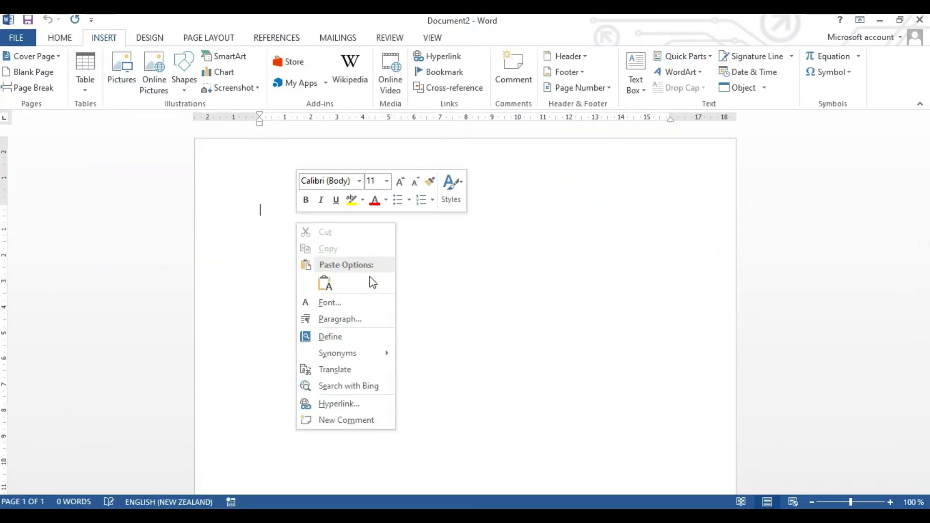
click(334, 277)
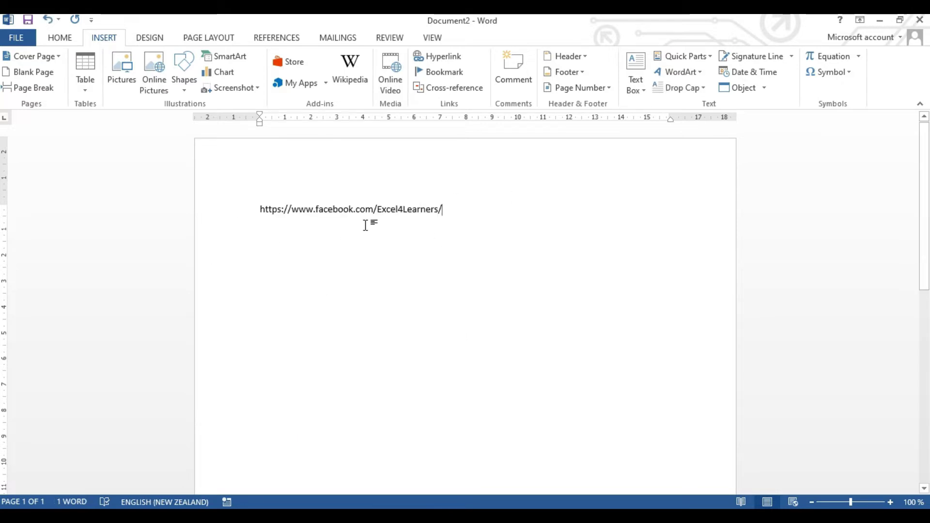
key(Return)
key(Return)
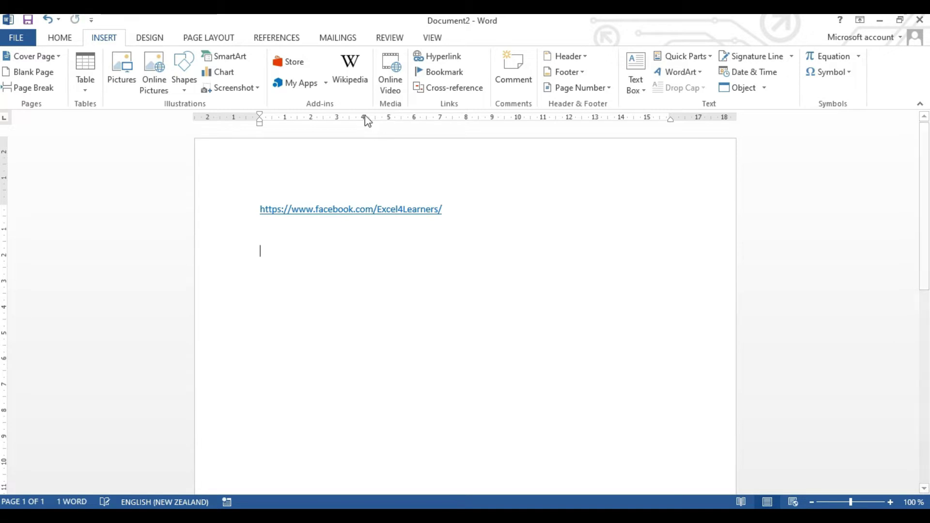
Search the Office add-in store for "qr code" and add QR4Office, accepting its license terms.
click(293, 62)
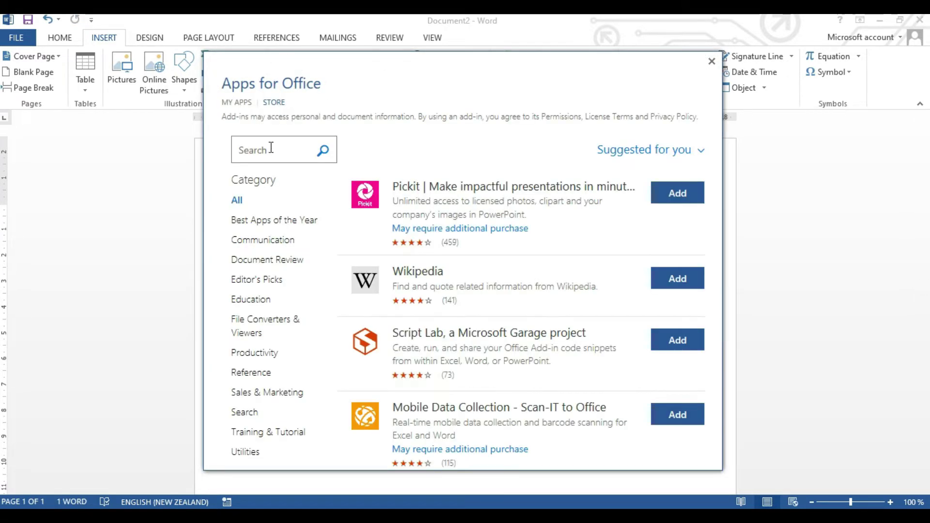
click(270, 147)
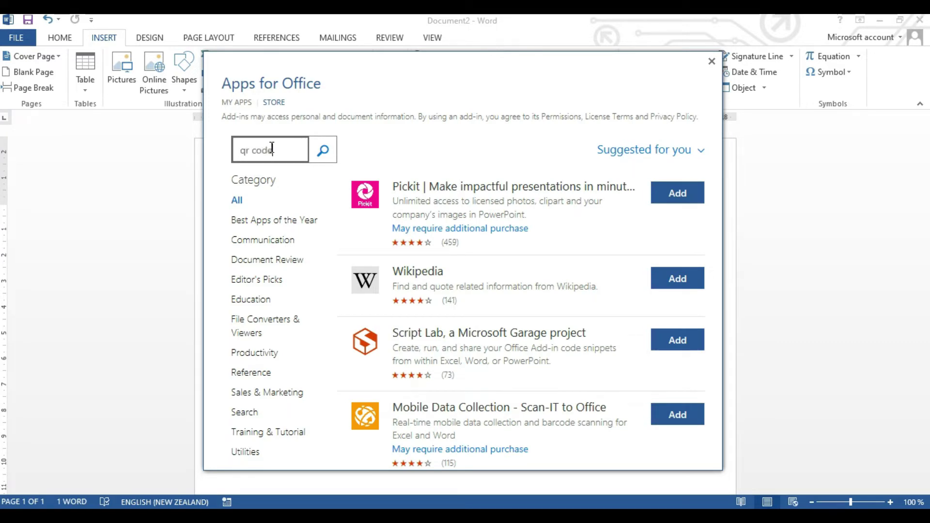
key(Return)
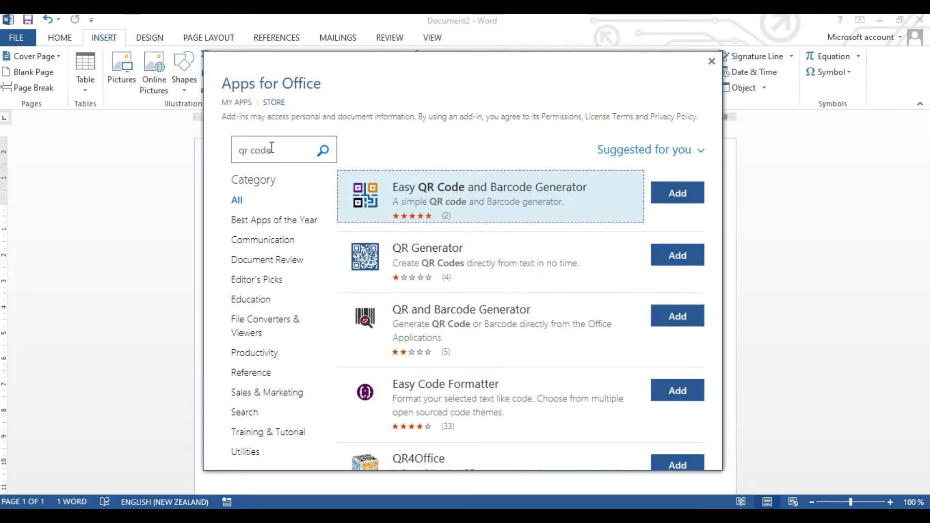
scroll(545, 327, down, 1)
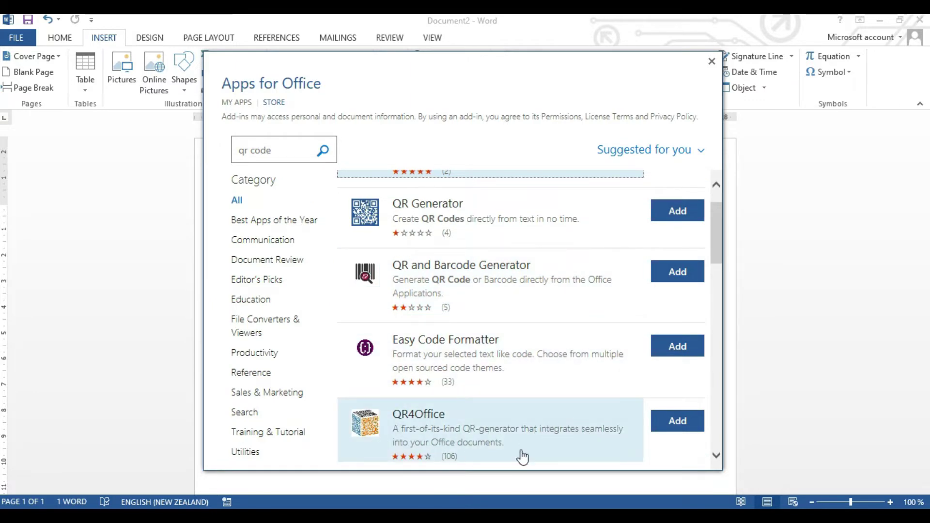
click(683, 422)
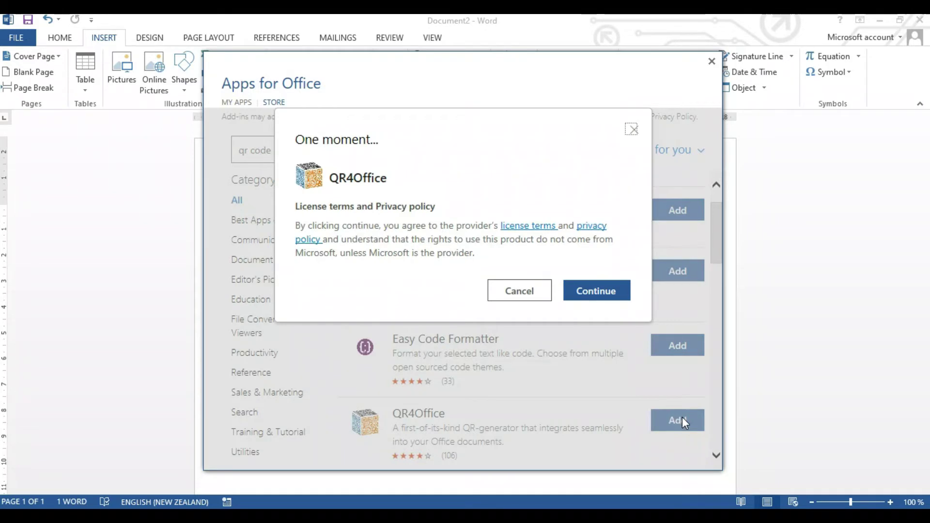
click(618, 293)
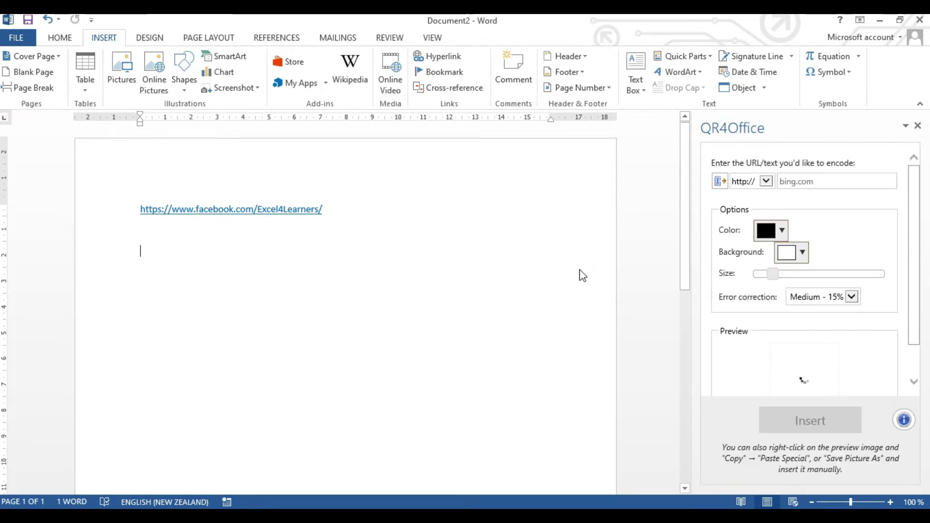
click(766, 182)
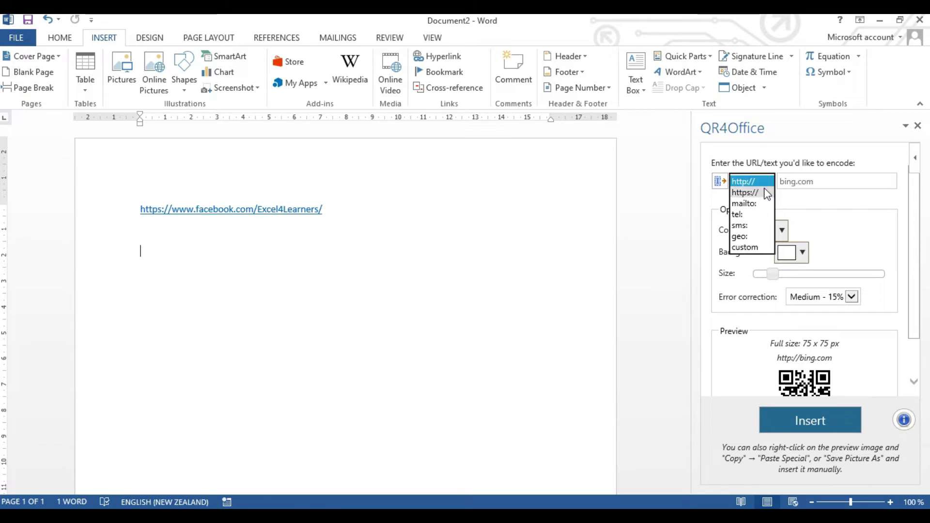
click(750, 182)
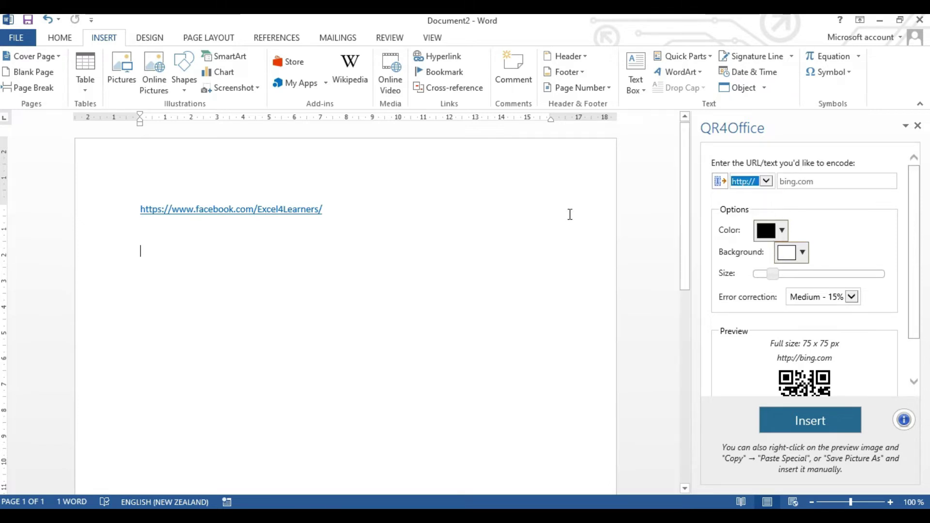
click(146, 213)
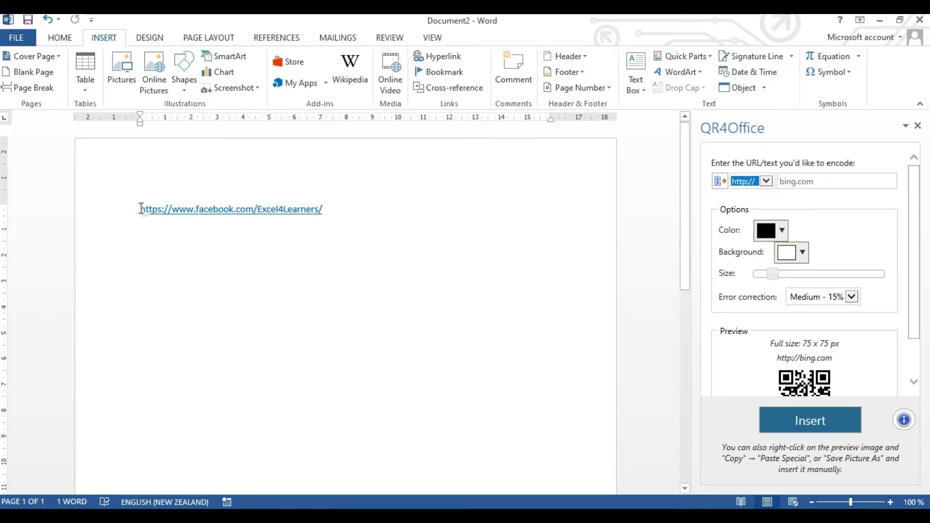
drag(141, 208, 166, 208)
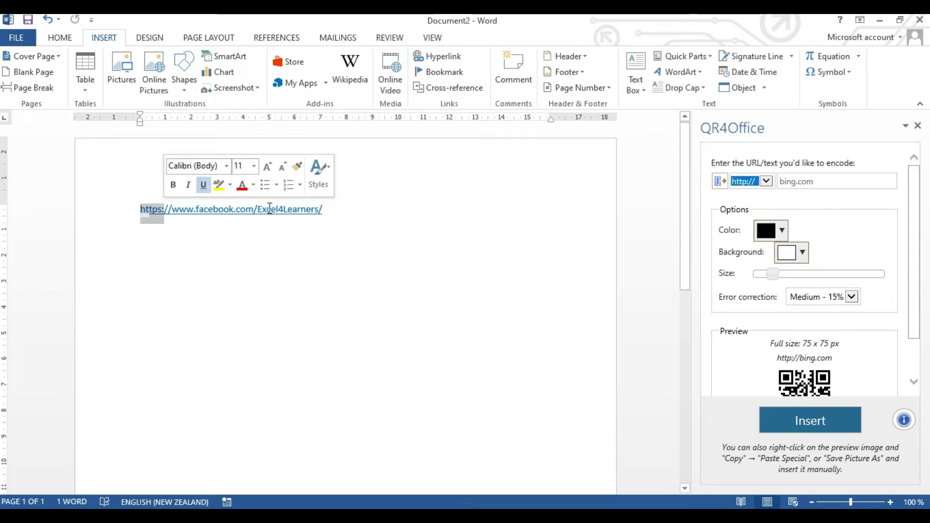
click(465, 216)
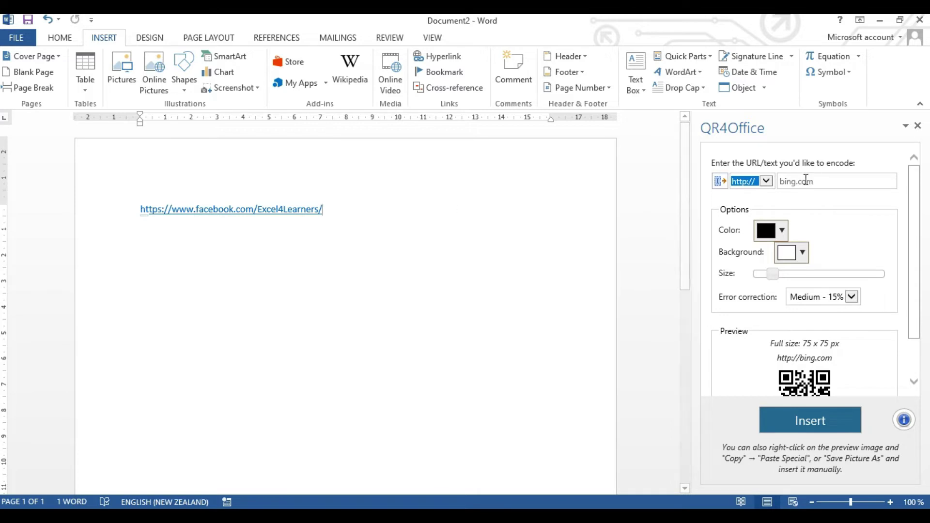
click(765, 181)
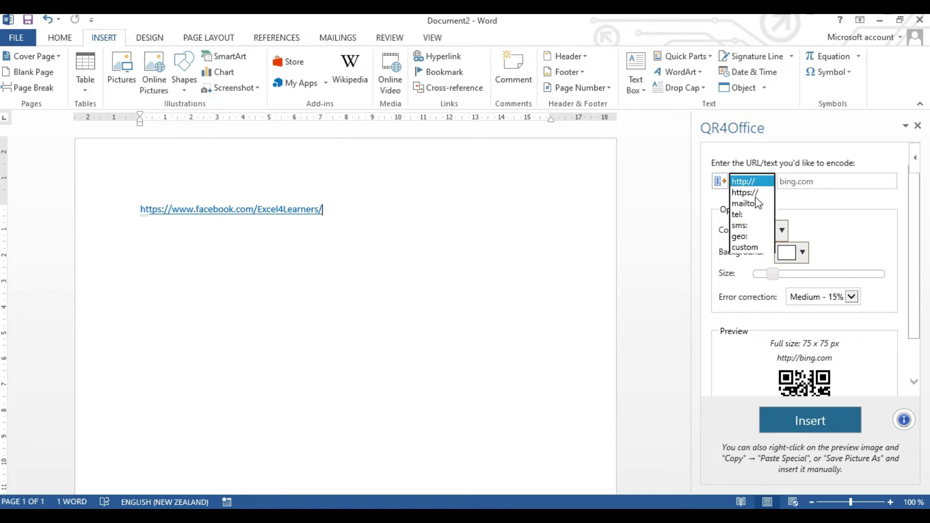
click(746, 192)
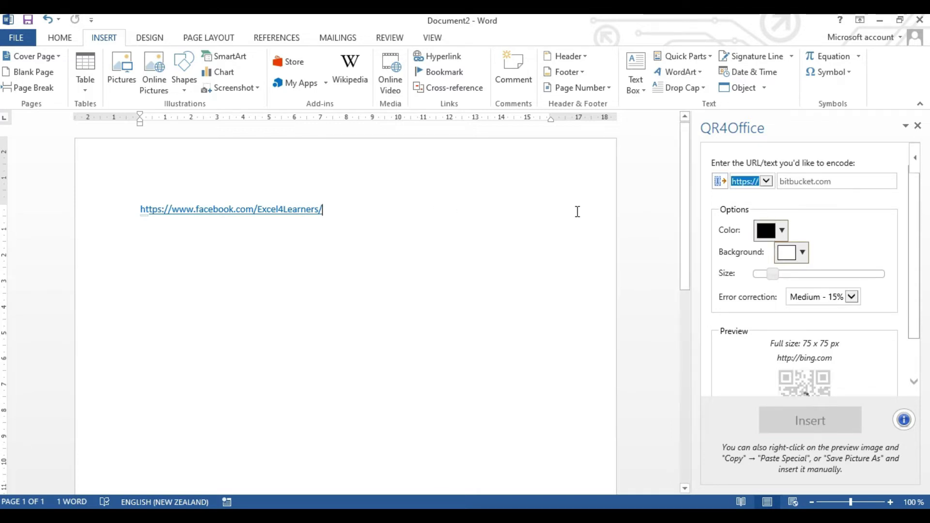
drag(369, 212, 179, 212)
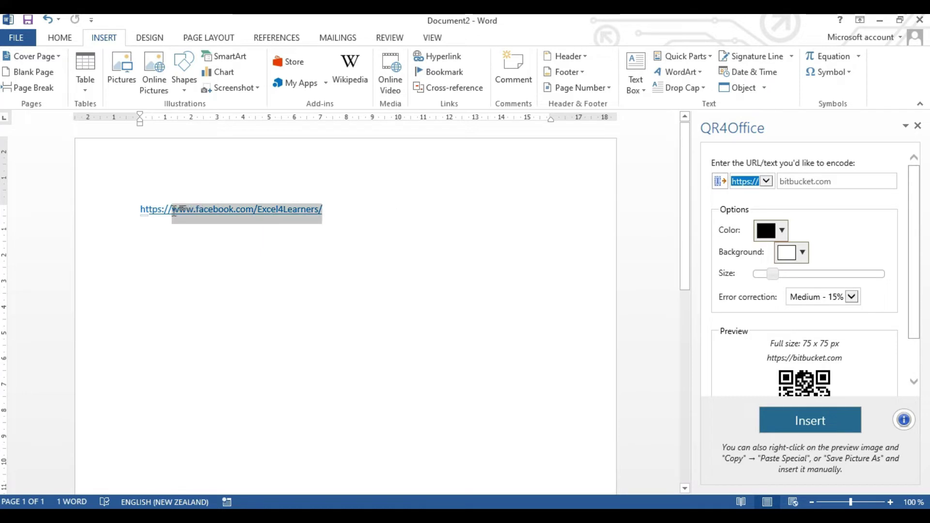
right_click(175, 212)
click(262, 239)
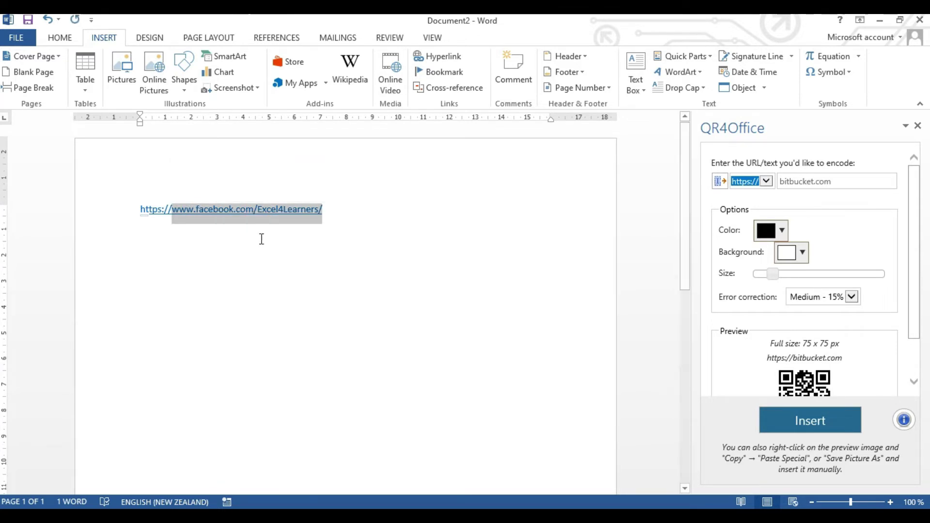
click(814, 181)
right_click(819, 182)
click(851, 242)
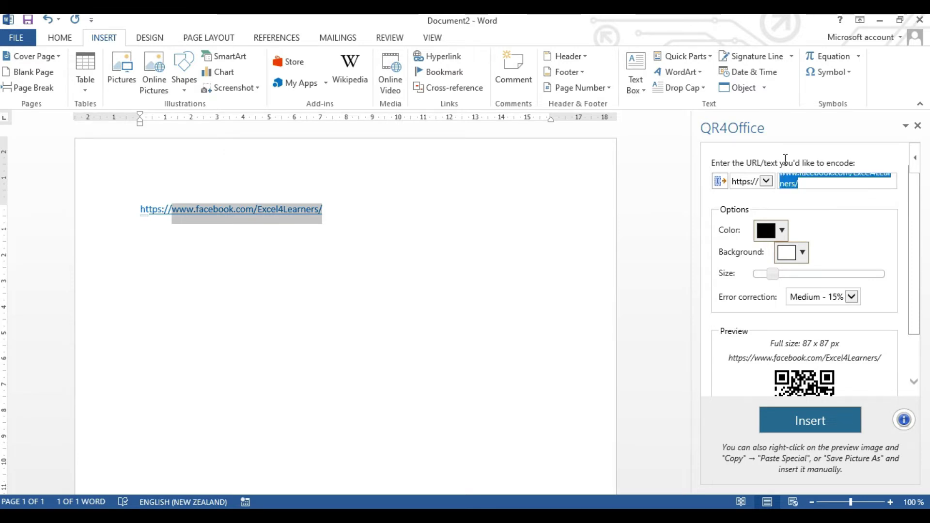
click(796, 182)
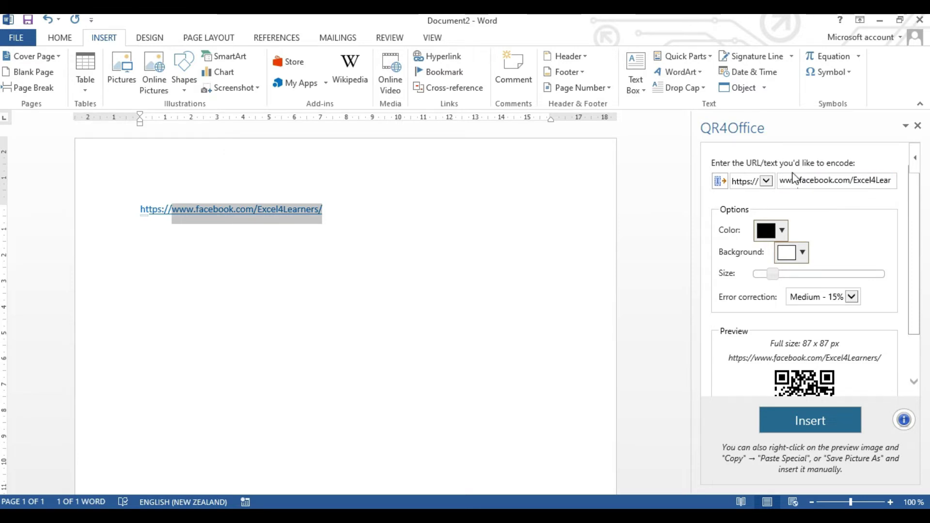
Enlarge the QR code to about 145 x 145 px and set its error correction to High - 30%.
click(781, 231)
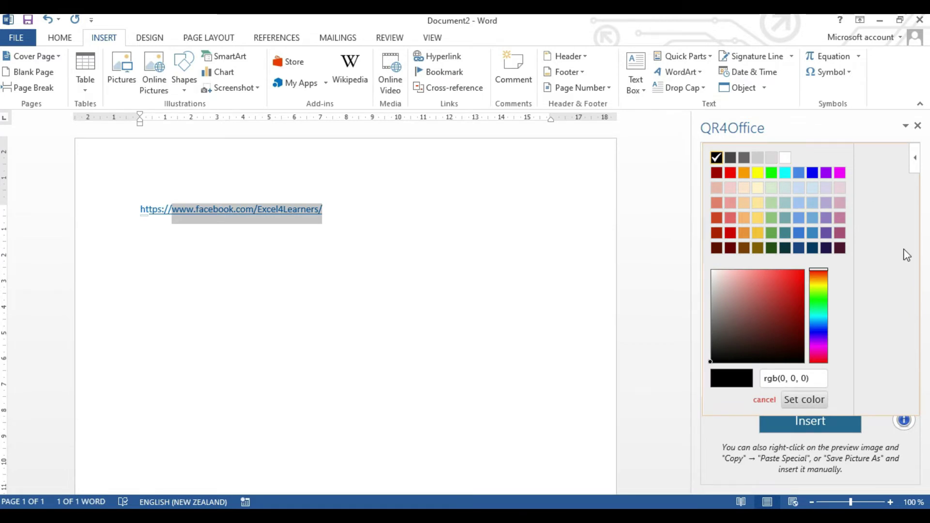
key(Escape)
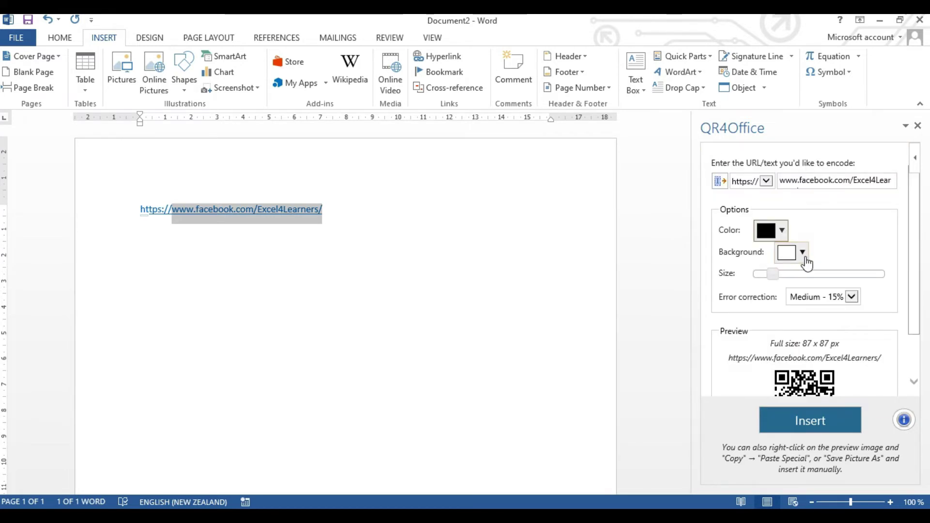
scroll(903, 210, down, 1)
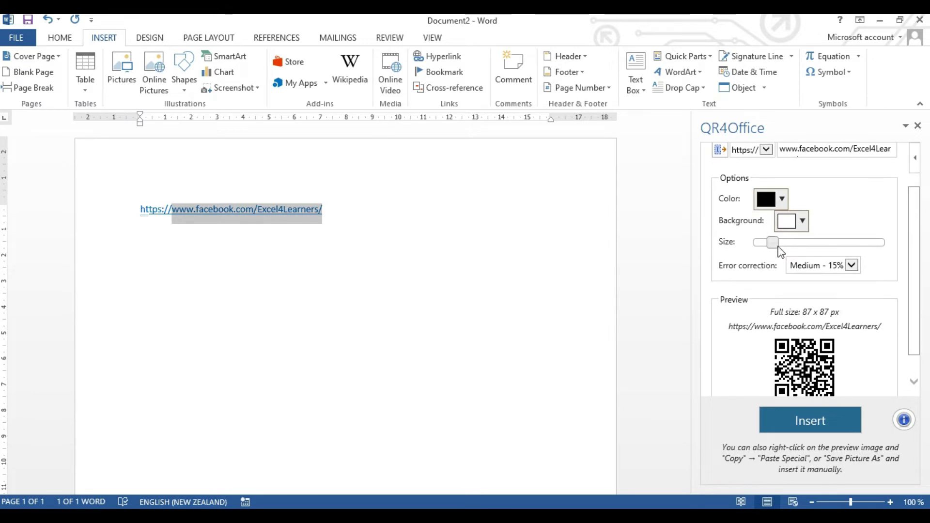
mouse_move(779, 244)
mouse_down()
mouse_move(799, 244)
mouse_move(790, 242)
mouse_up()
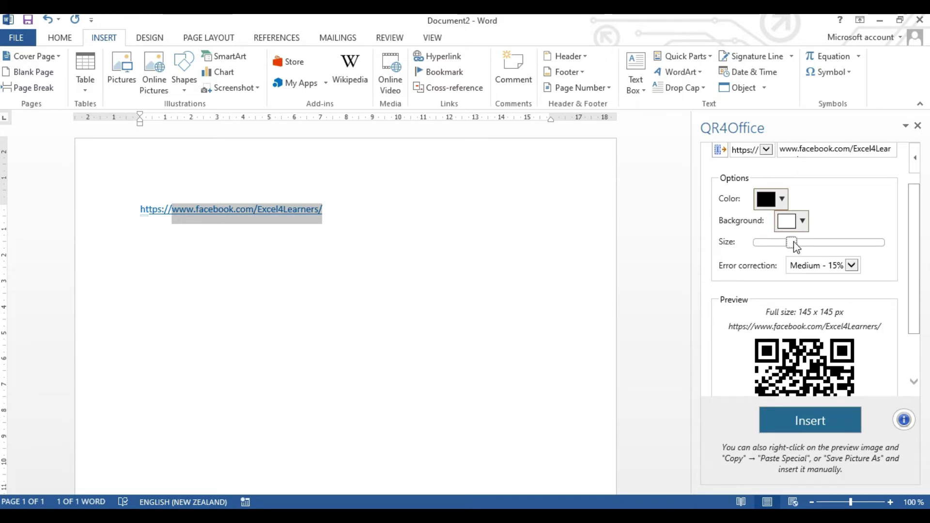
click(818, 273)
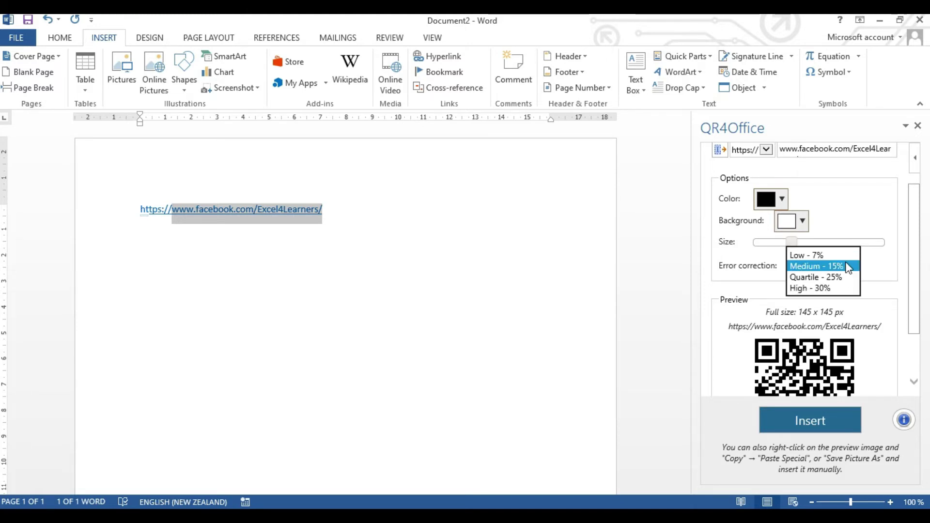
click(818, 289)
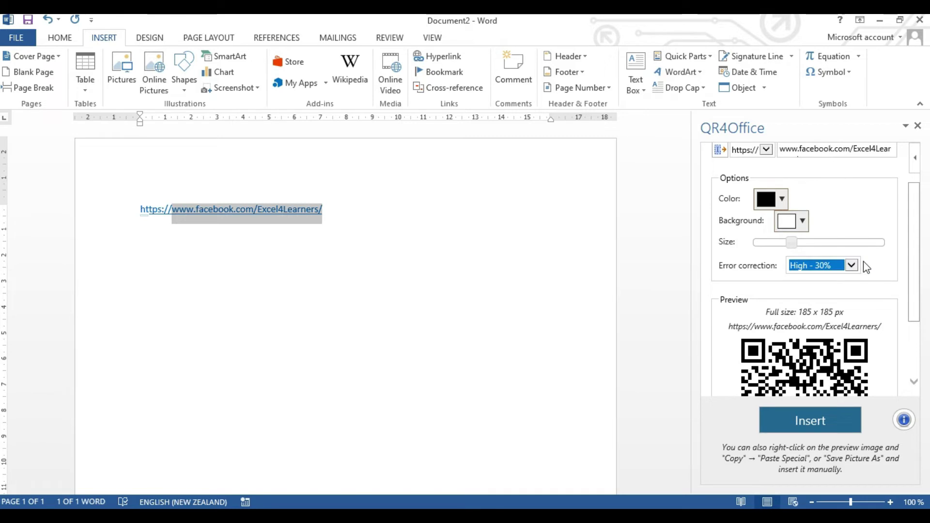
Insert the generated QR code on the empty line below the Facebook link.
drag(910, 235, 905, 270)
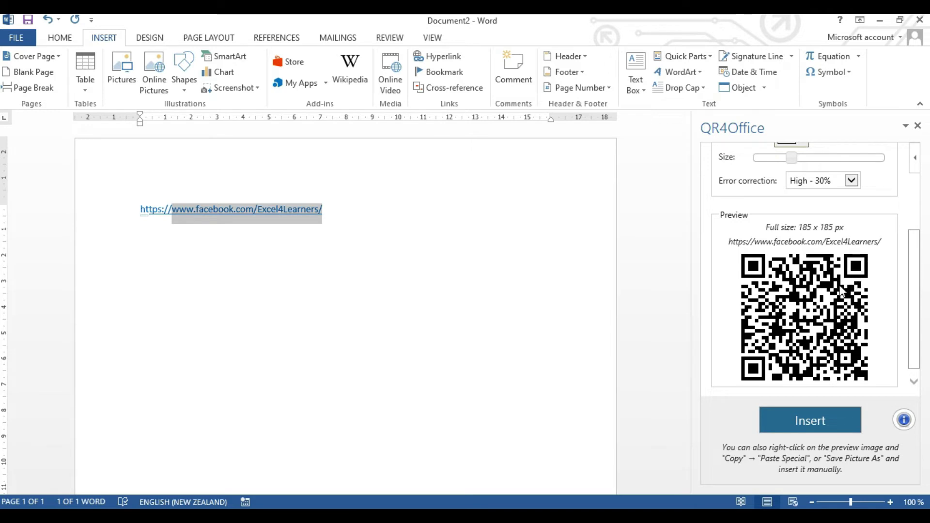
click(190, 295)
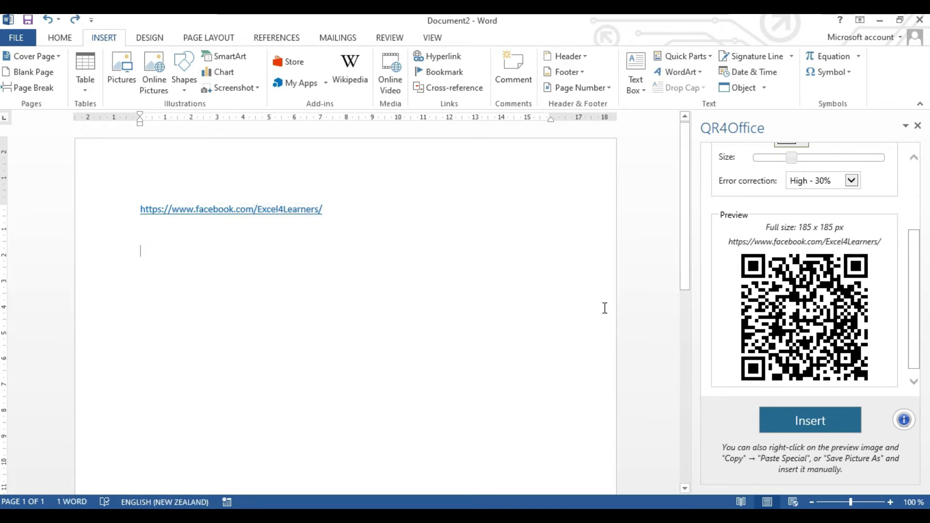
click(826, 422)
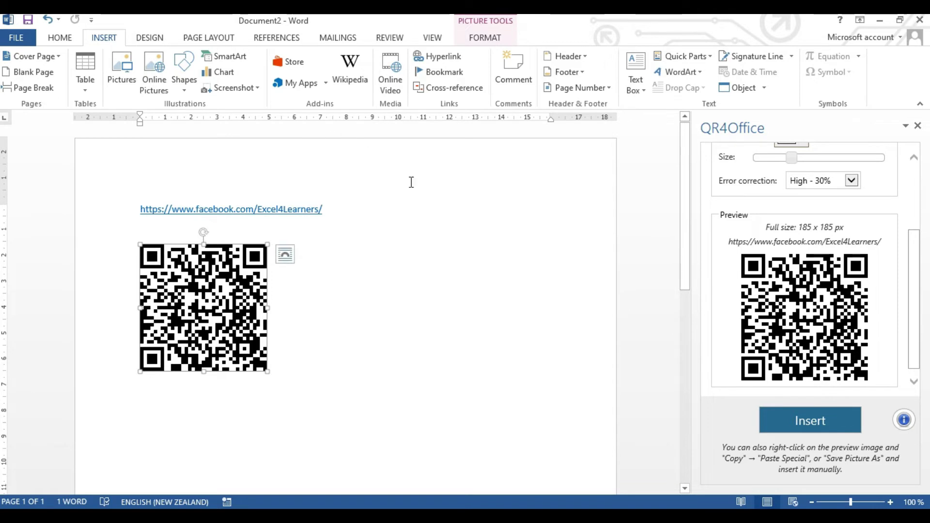
Check the list of installed add-ins for QR4Office and close the QR4Office pane.
click(326, 85)
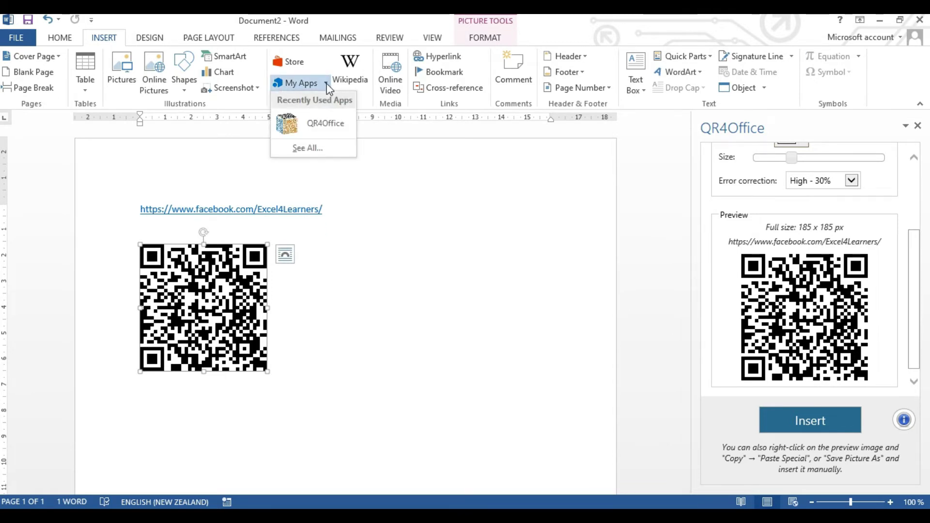
click(296, 85)
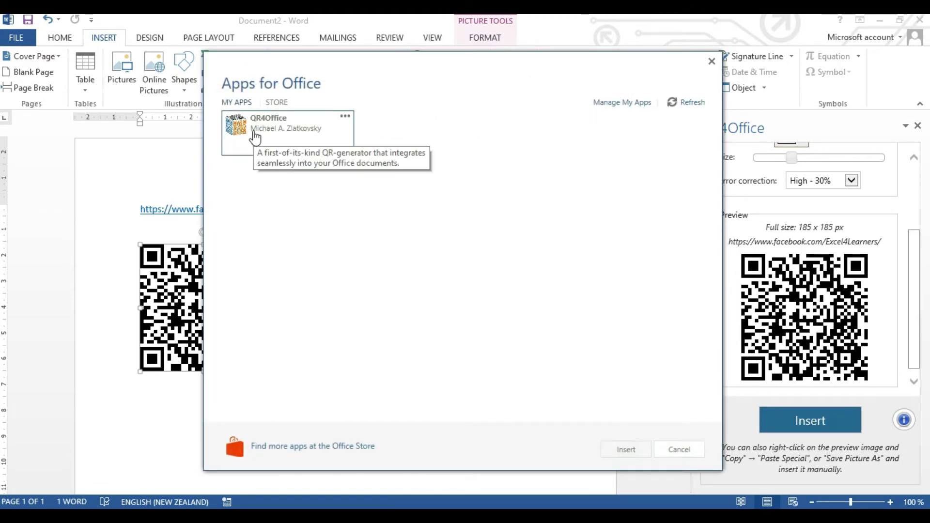
click(712, 61)
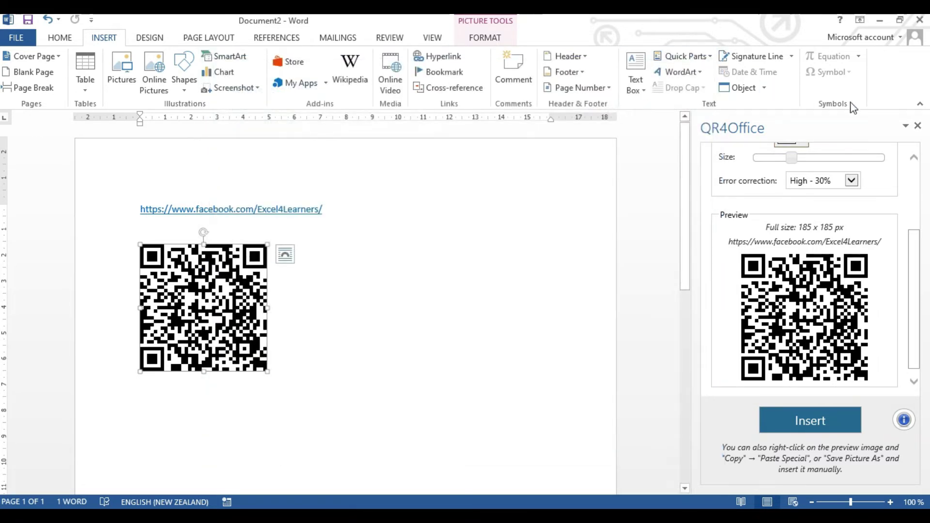
click(917, 126)
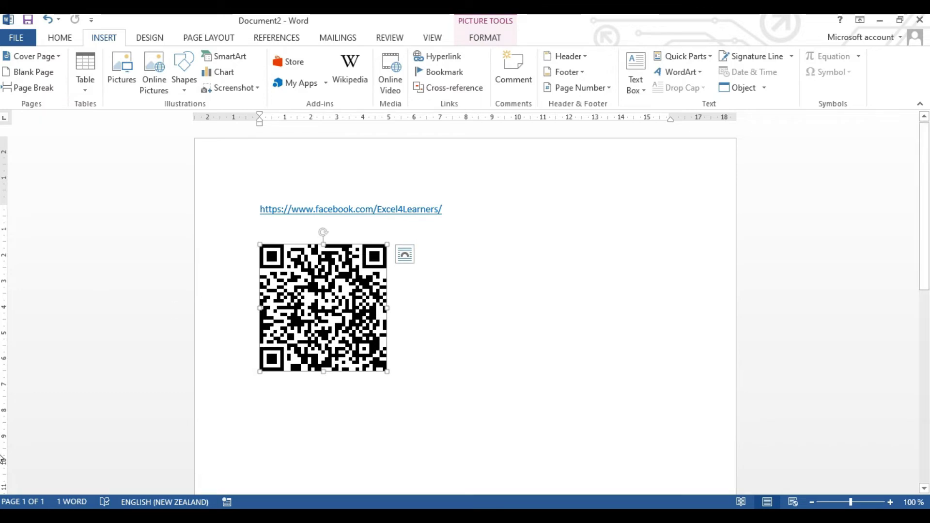
Switch to PowerPoint and create a blank presentation.
click(8, 516)
click(532, 316)
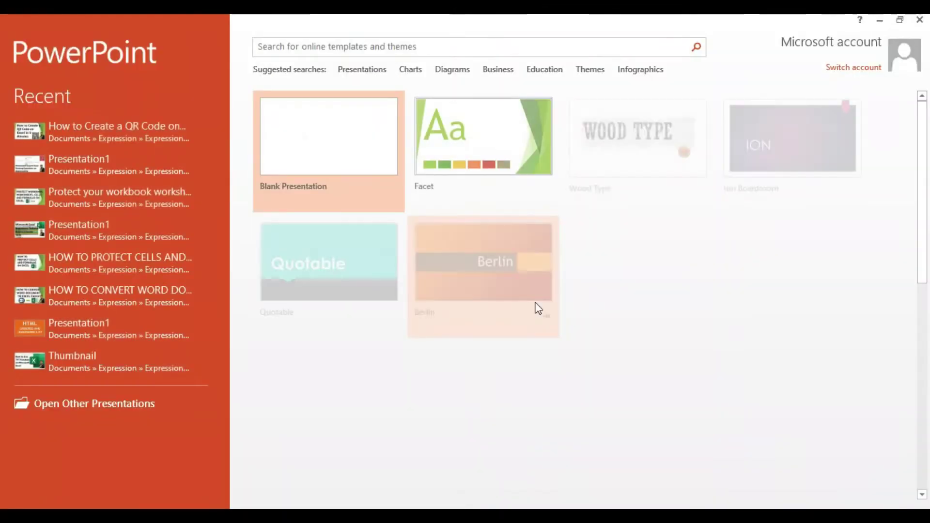
click(373, 172)
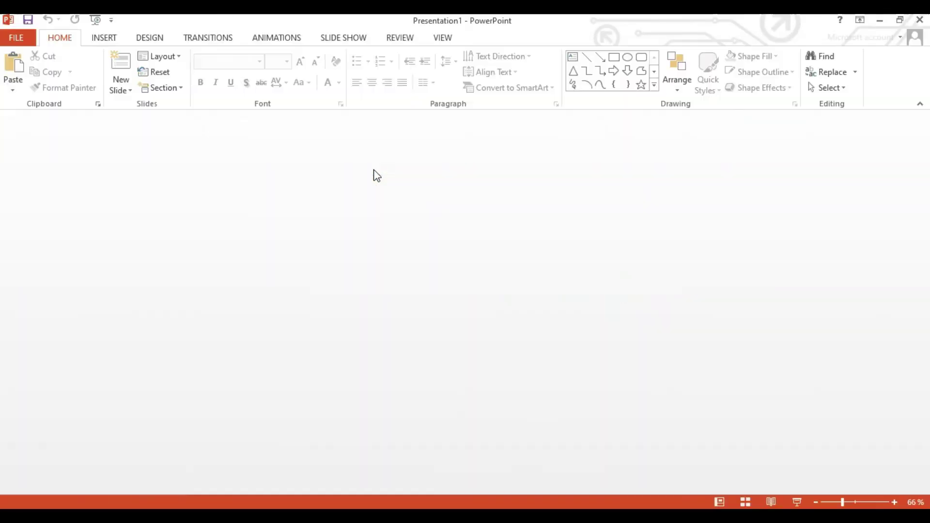
Delete the title and subtitle placeholders from the first slide.
click(423, 177)
key(Delete)
click(510, 310)
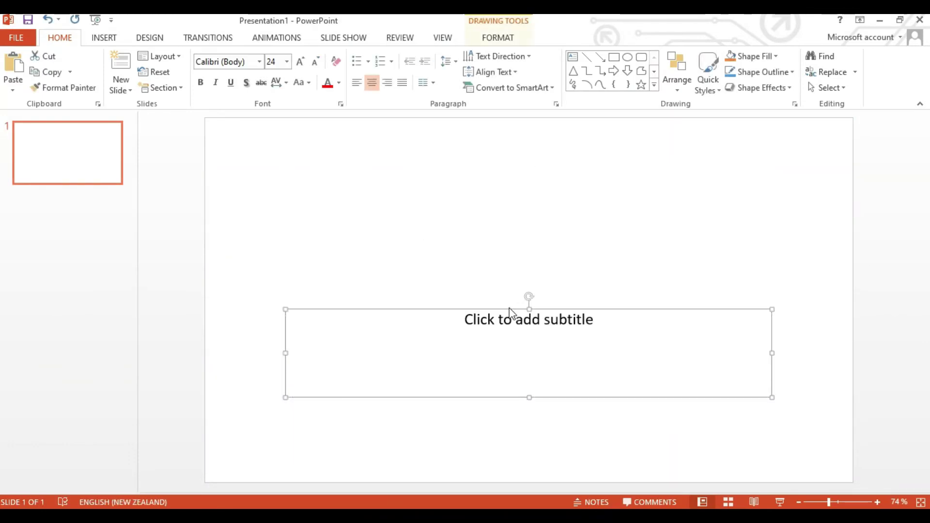
key(Delete)
Search the Office add-in store for "qr code" and add QR4Office, accepting its license terms and privacy policy.
click(105, 38)
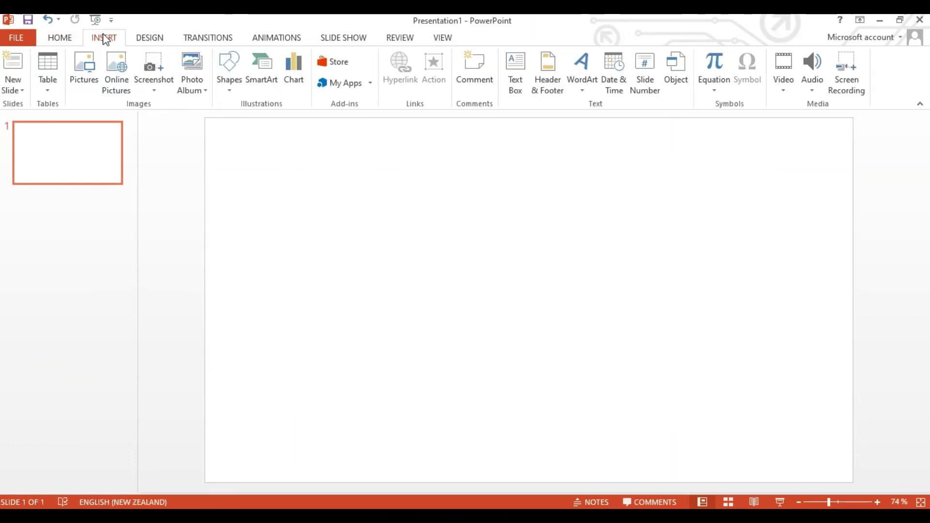
click(369, 83)
click(337, 62)
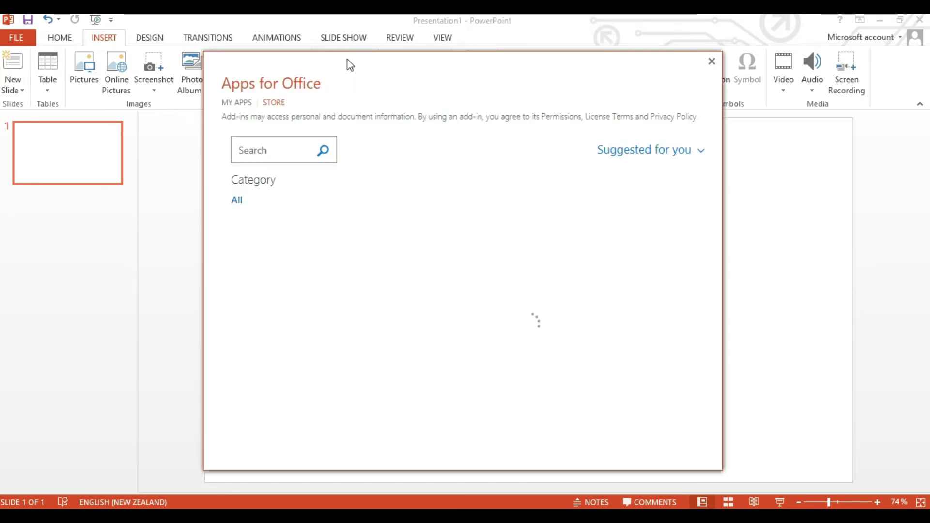
click(287, 154)
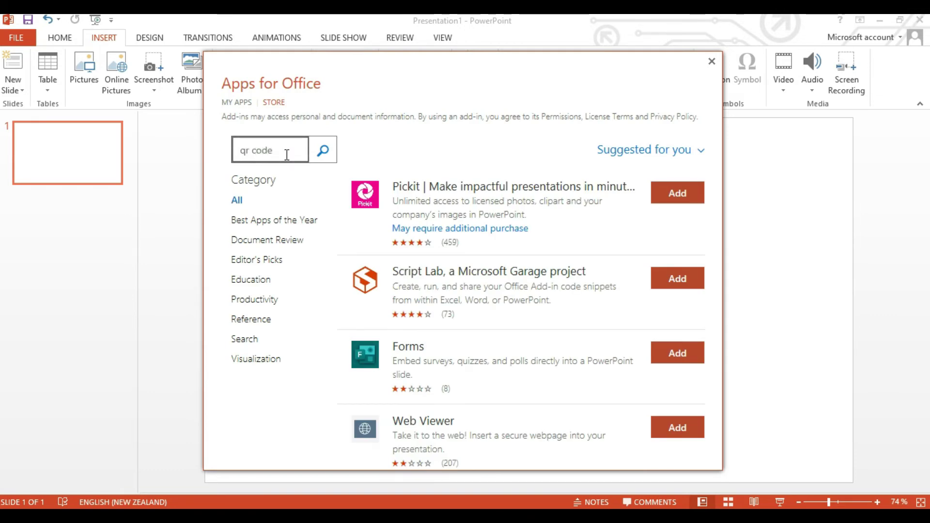
key(Return)
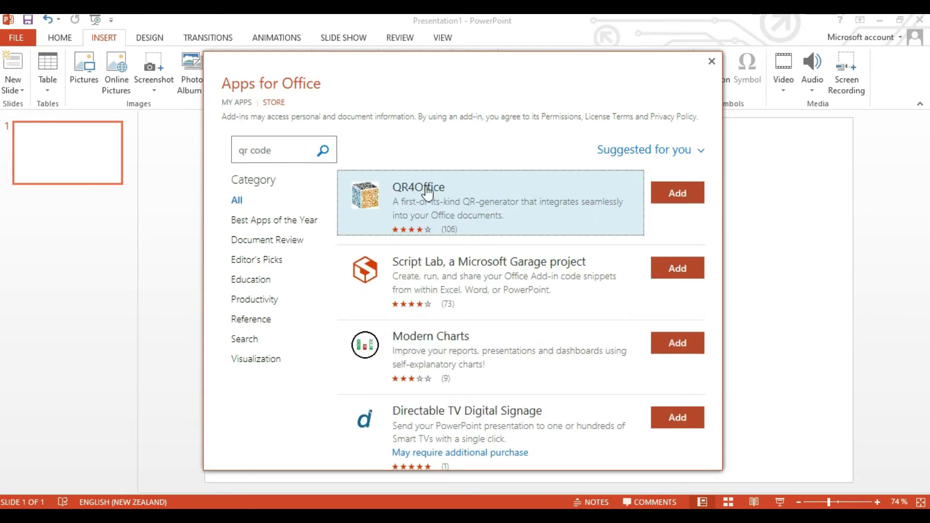
click(687, 193)
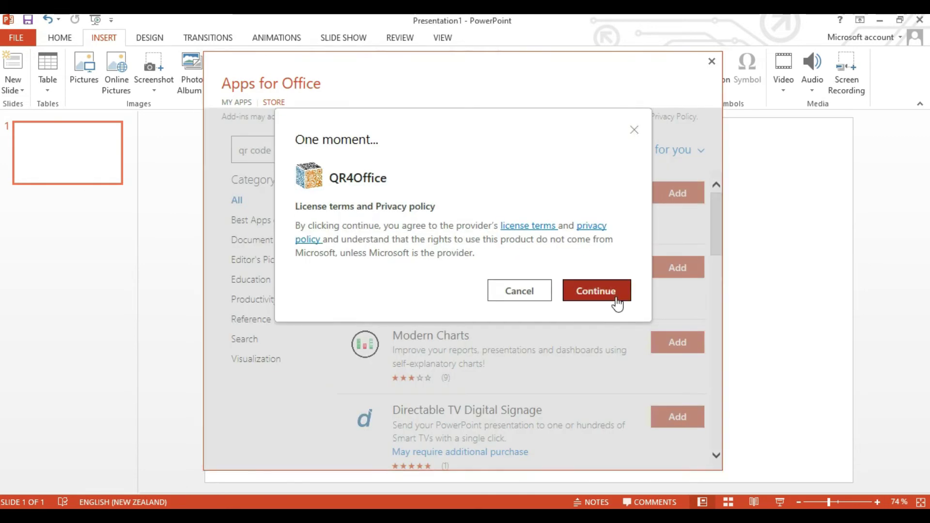
click(611, 293)
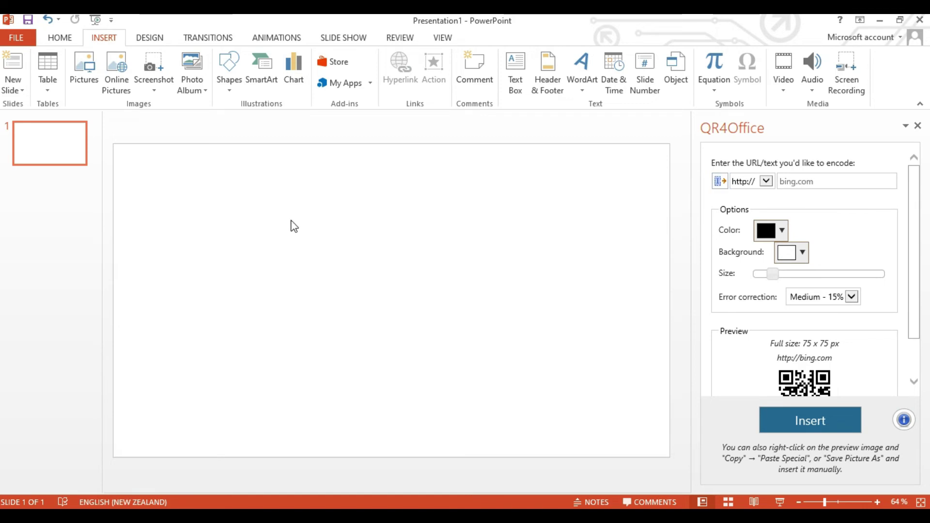
right_click(275, 227)
click(245, 213)
right_click(356, 230)
click(443, 261)
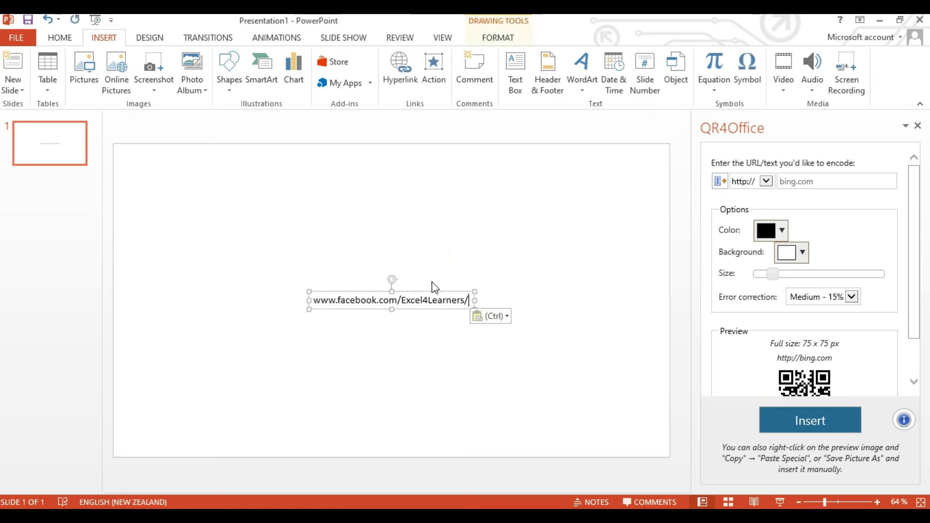
drag(456, 301, 310, 309)
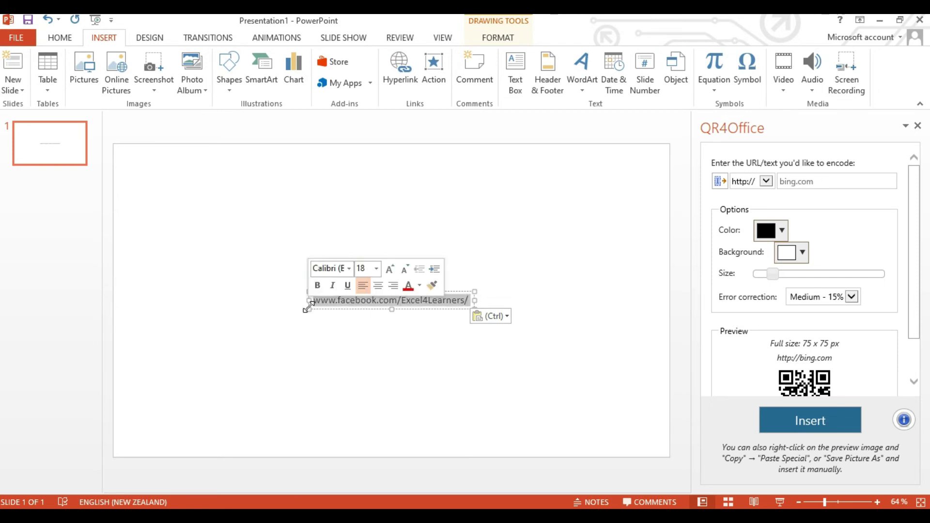
key(ctrl+c)
click(753, 187)
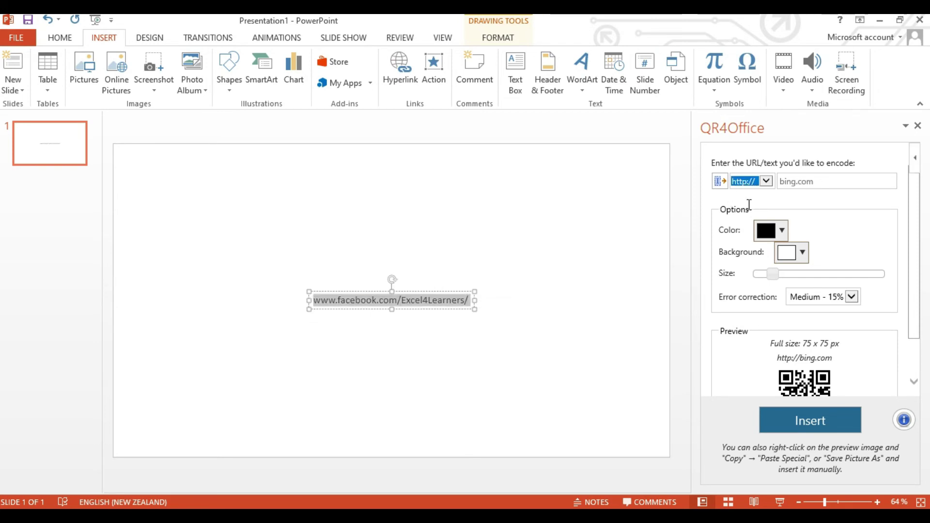
click(767, 184)
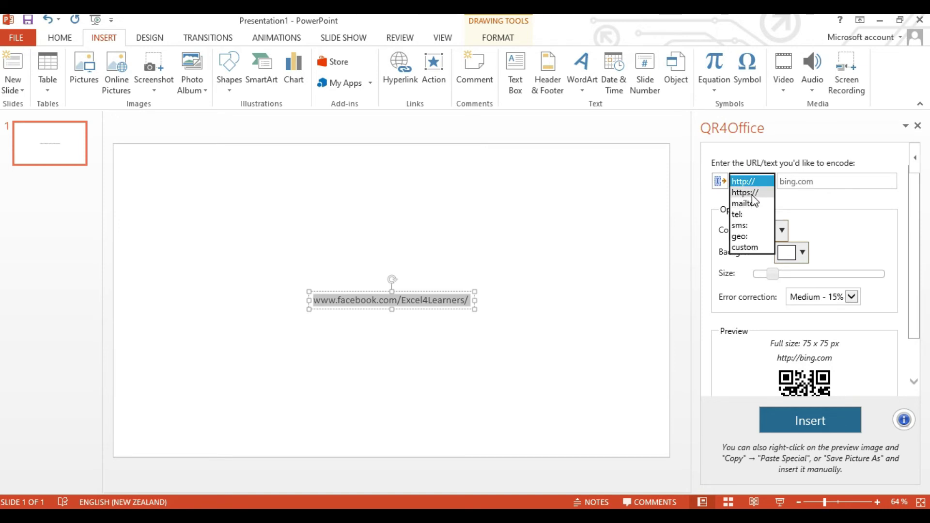
click(751, 193)
click(818, 177)
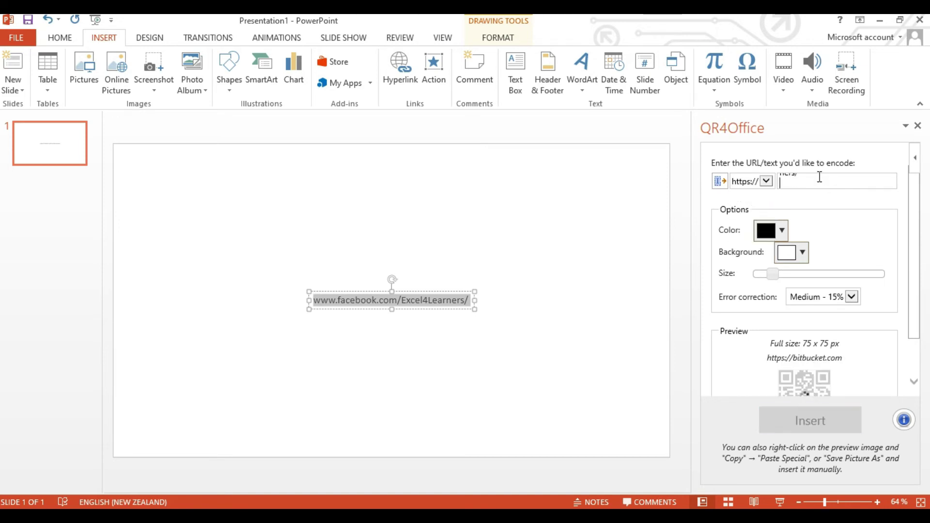
key(ctrl+v)
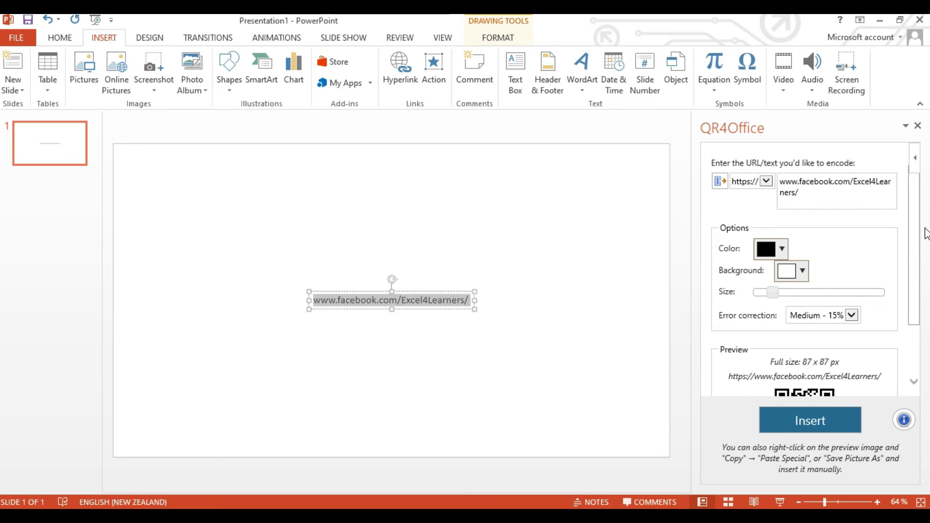
Set the QR code's error correction to High - 30% and enlarge it to about 259 x 259 px.
drag(918, 216, 919, 263)
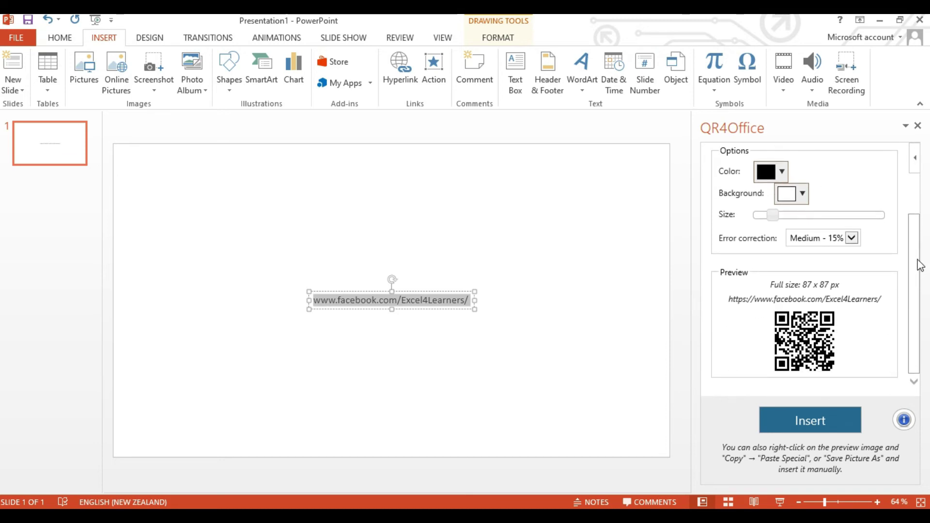
click(851, 239)
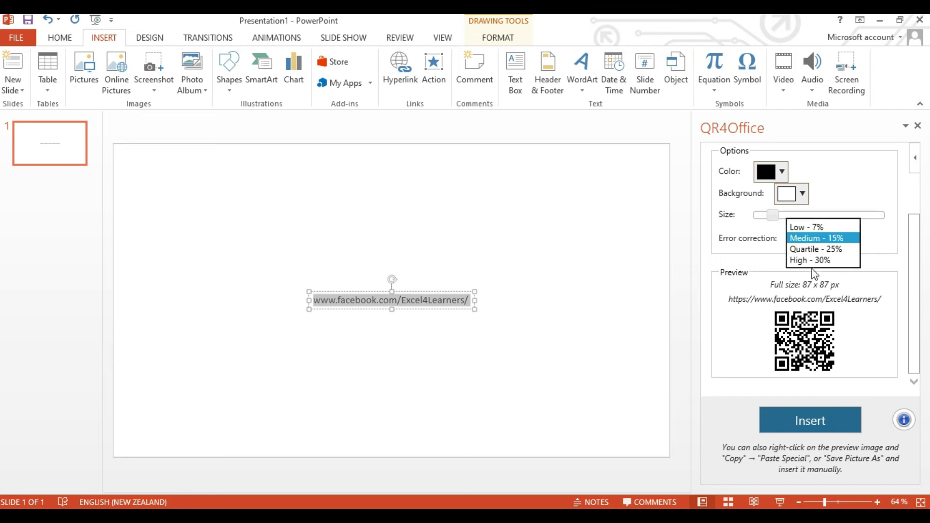
click(816, 256)
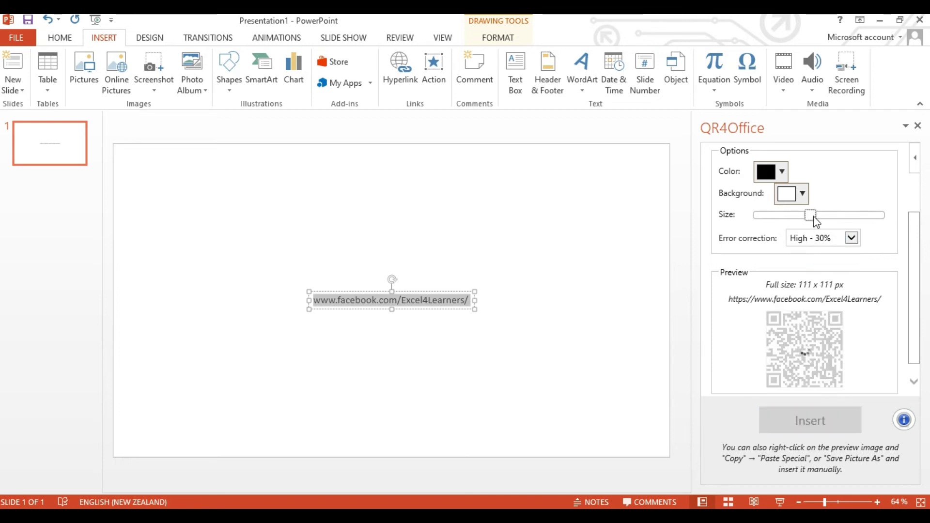
click(574, 366)
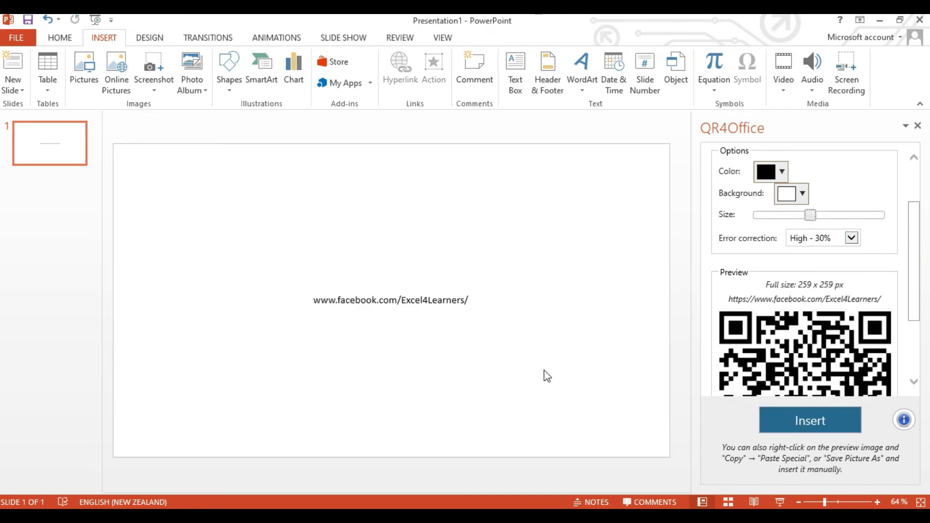
Insert the generated QR code on the slide and move it to the right of the Facebook address.
click(797, 418)
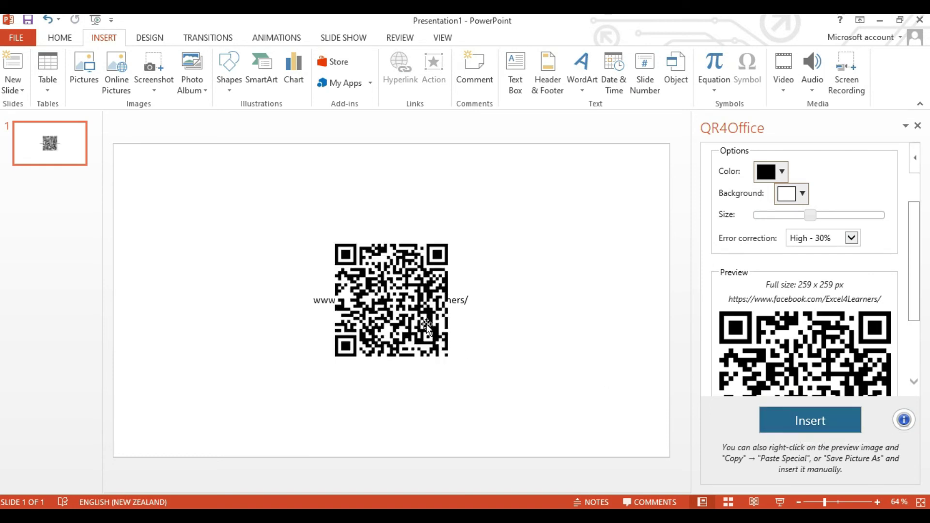
drag(426, 323, 586, 298)
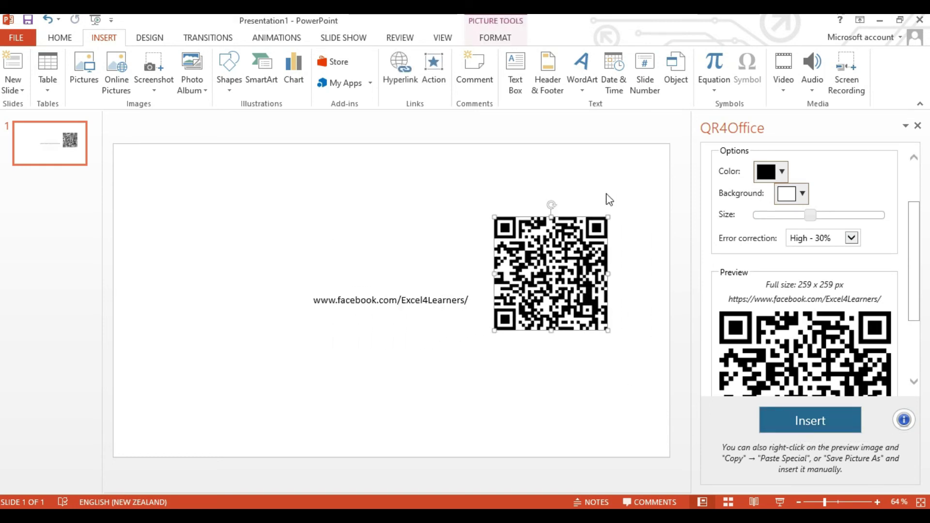
click(553, 183)
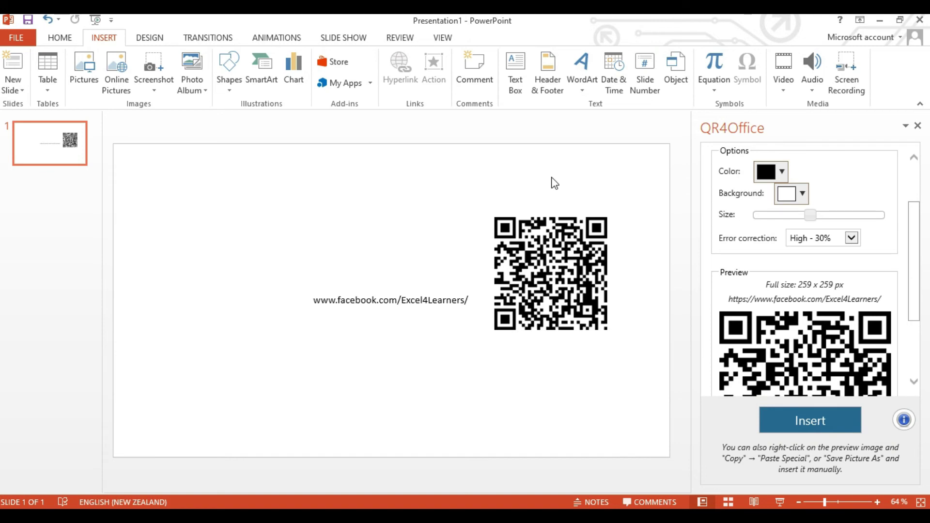